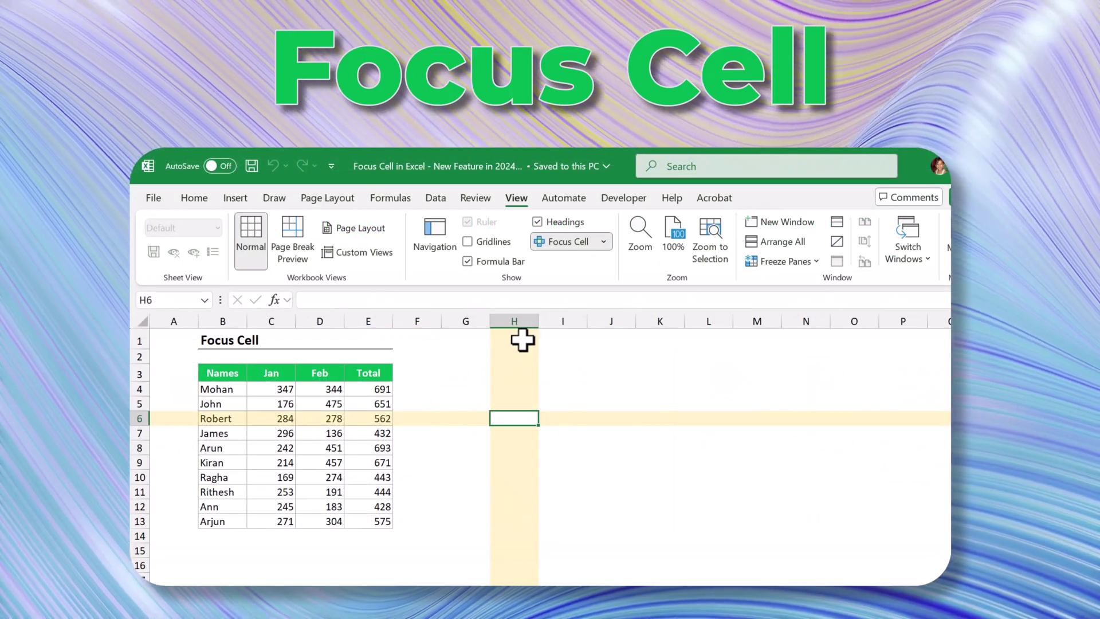
# Select cells G9, F7, J3 and G13, then switch on Focus Cell from the View tab
pyautogui.click(455, 456)
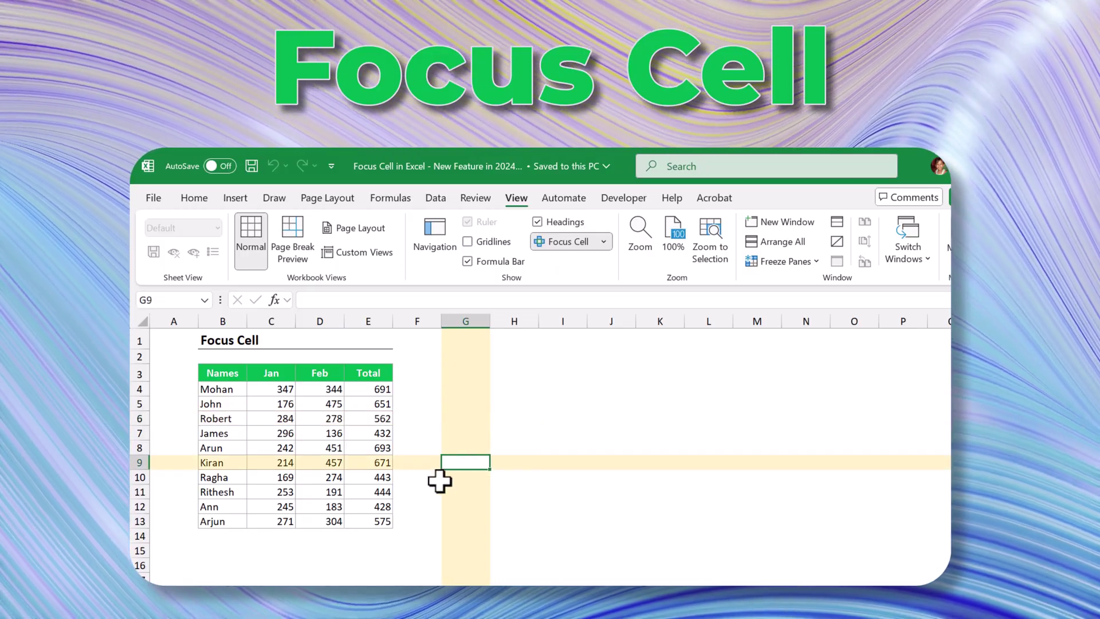
pyautogui.click(423, 431)
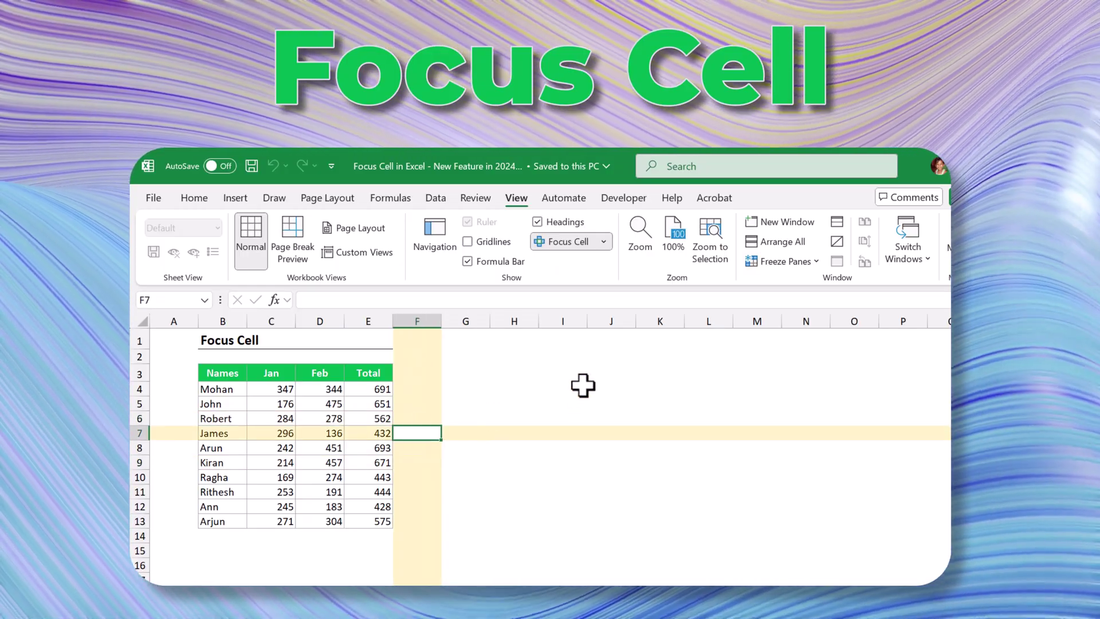
pyautogui.click(592, 375)
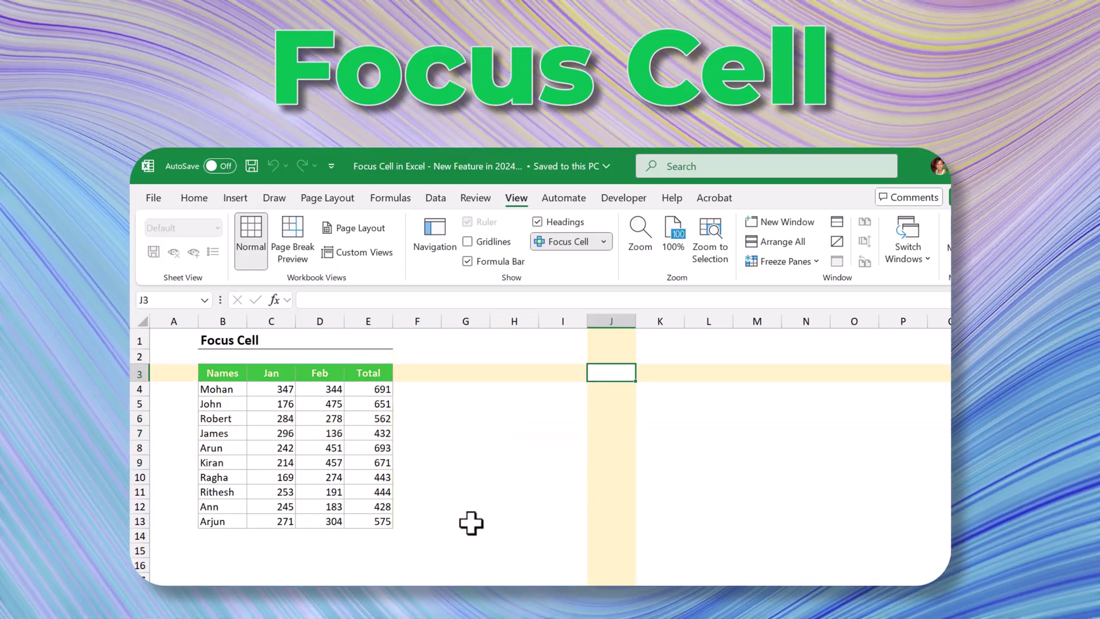
pyautogui.click(468, 520)
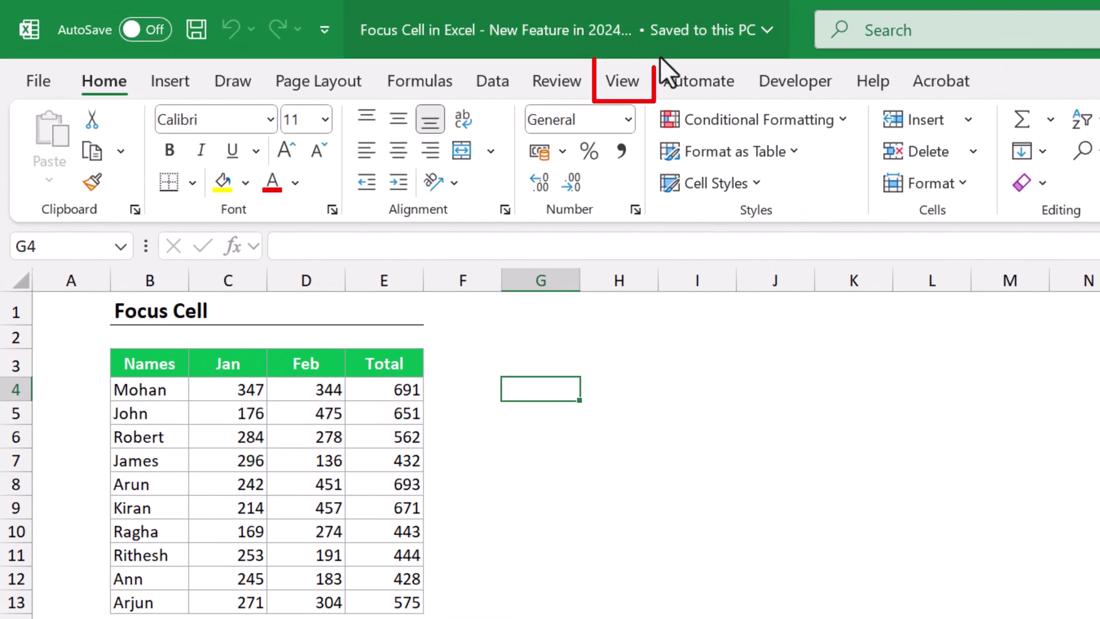
pyautogui.click(621, 86)
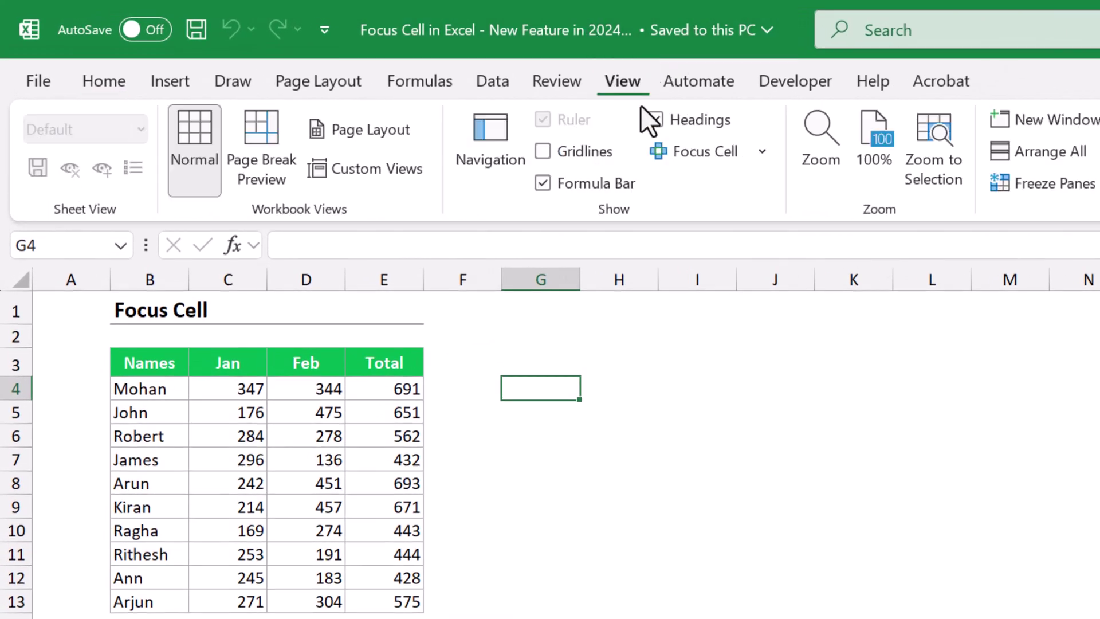
pyautogui.click(707, 155)
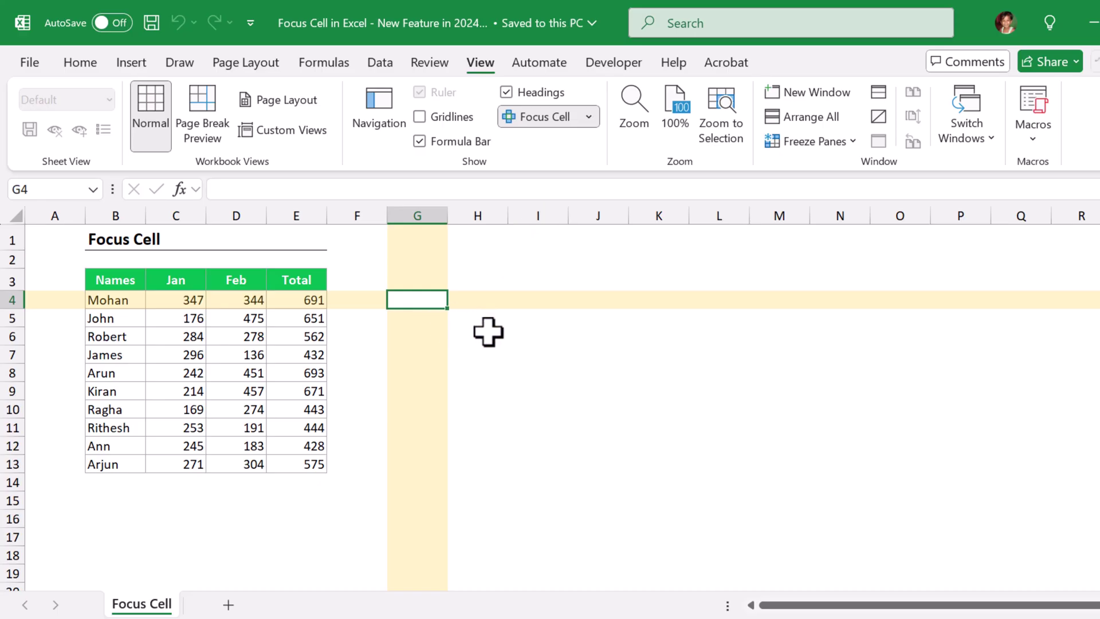
pyautogui.click(488, 331)
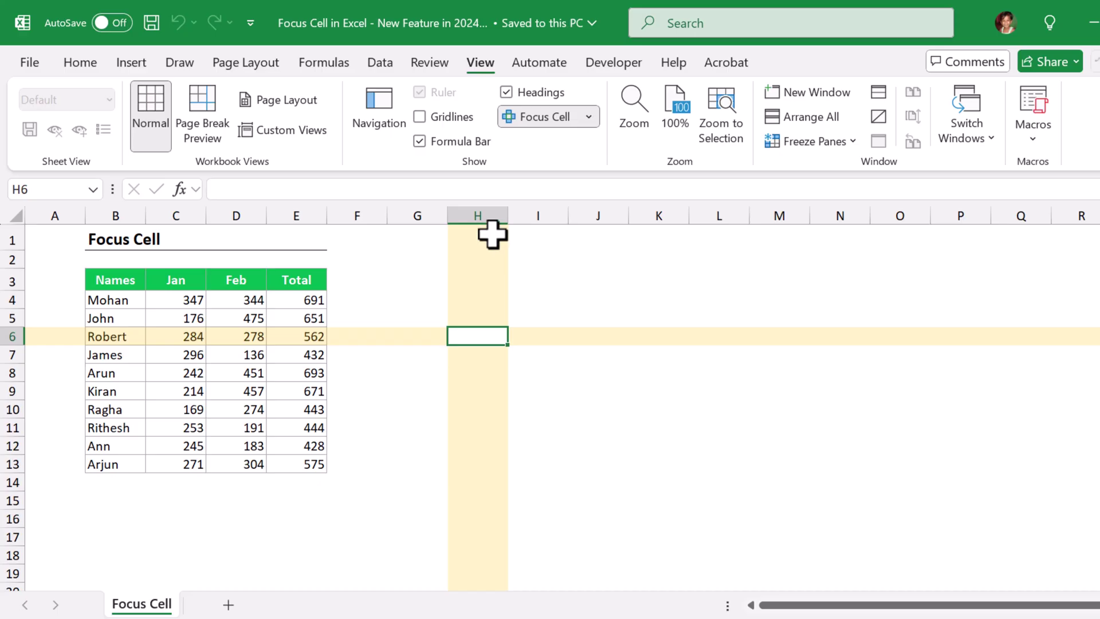
pyautogui.click(405, 387)
pyautogui.click(359, 352)
pyautogui.click(571, 285)
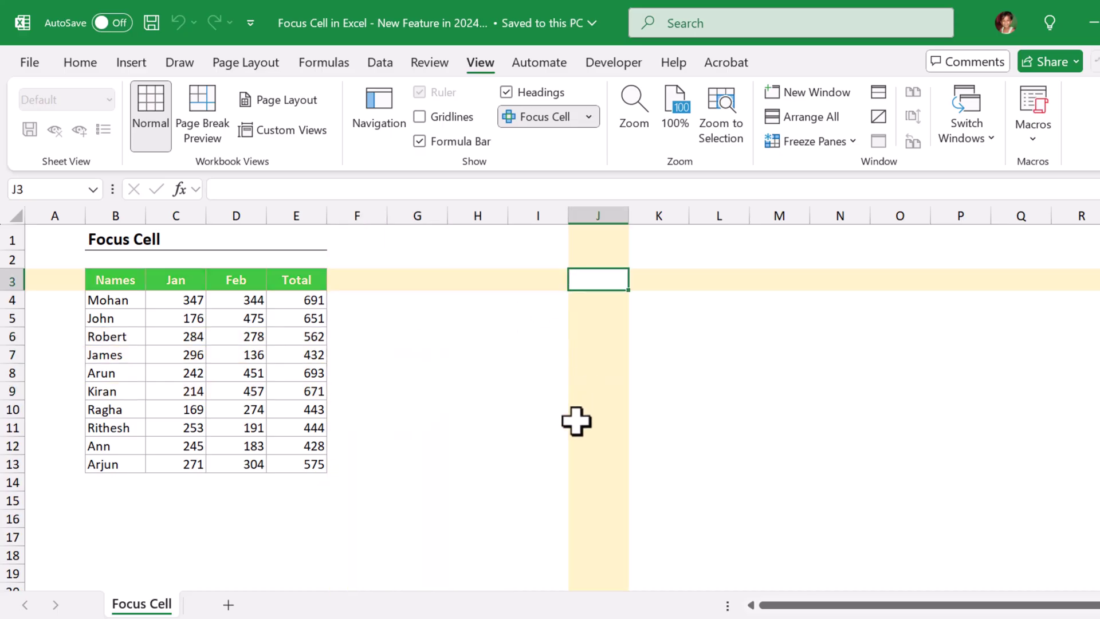
pyautogui.click(424, 464)
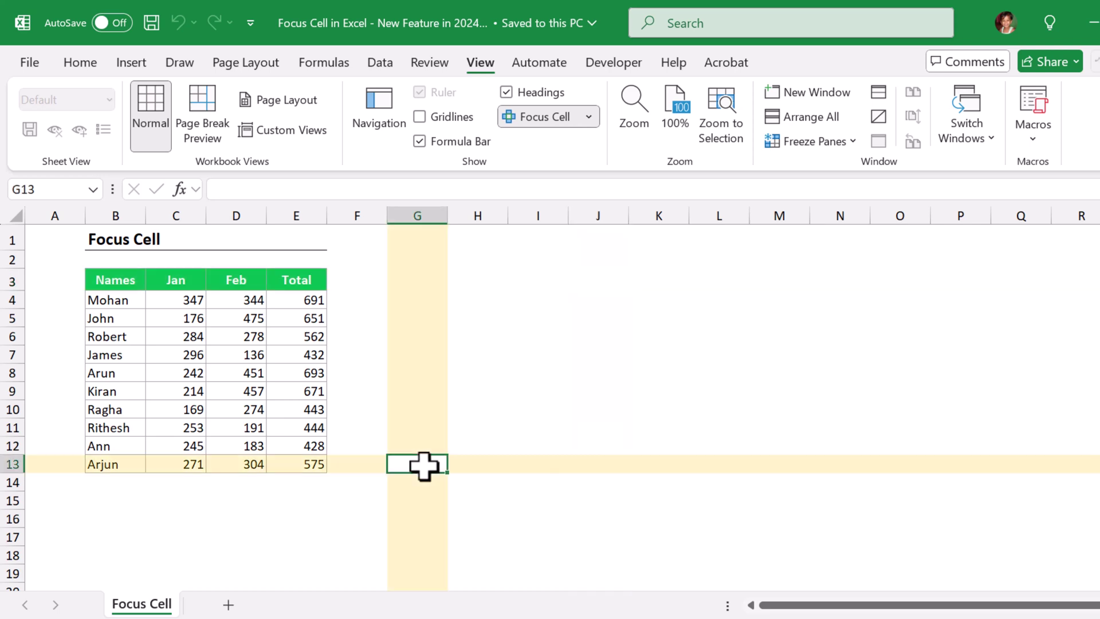
pyautogui.click(193, 371)
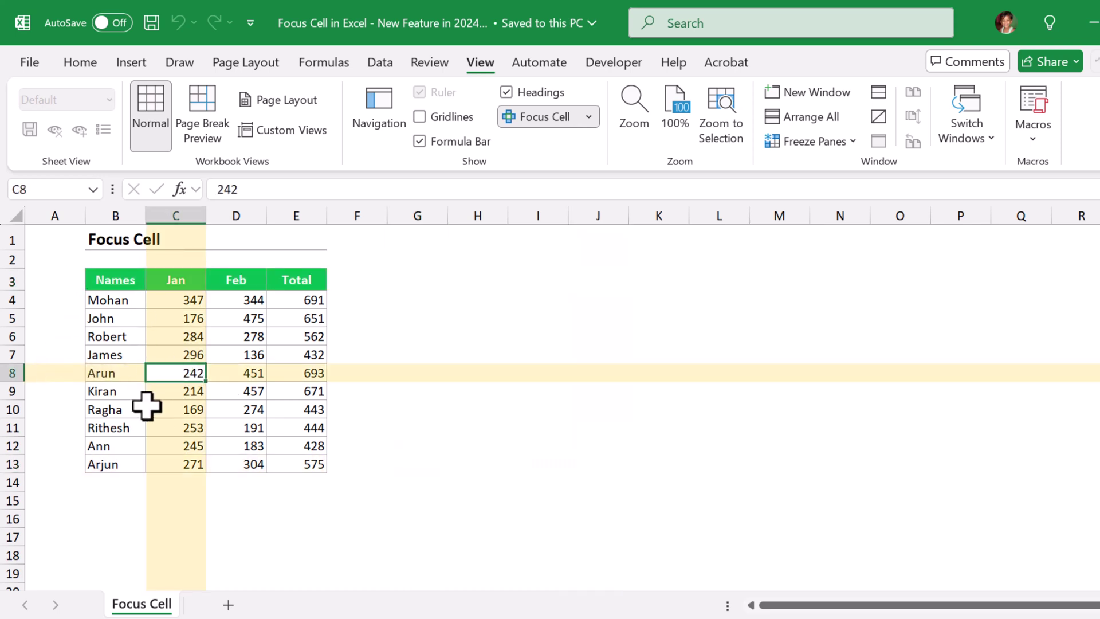
# Set the Focus Cell colour to Green, then try Purple instead
pyautogui.click(587, 117)
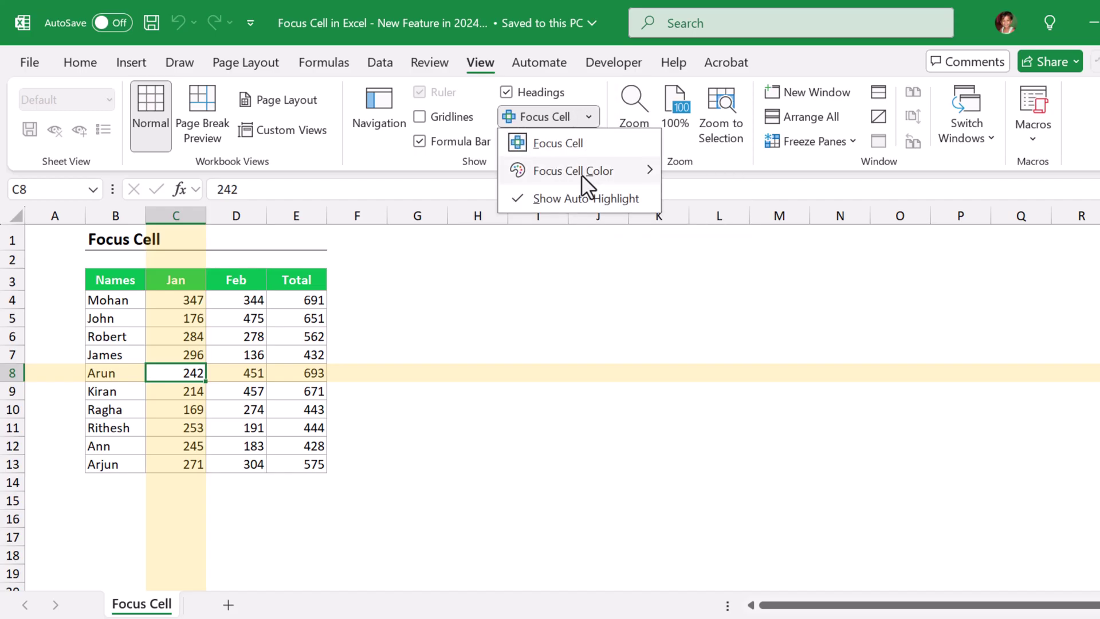
pyautogui.moveTo(581, 174)
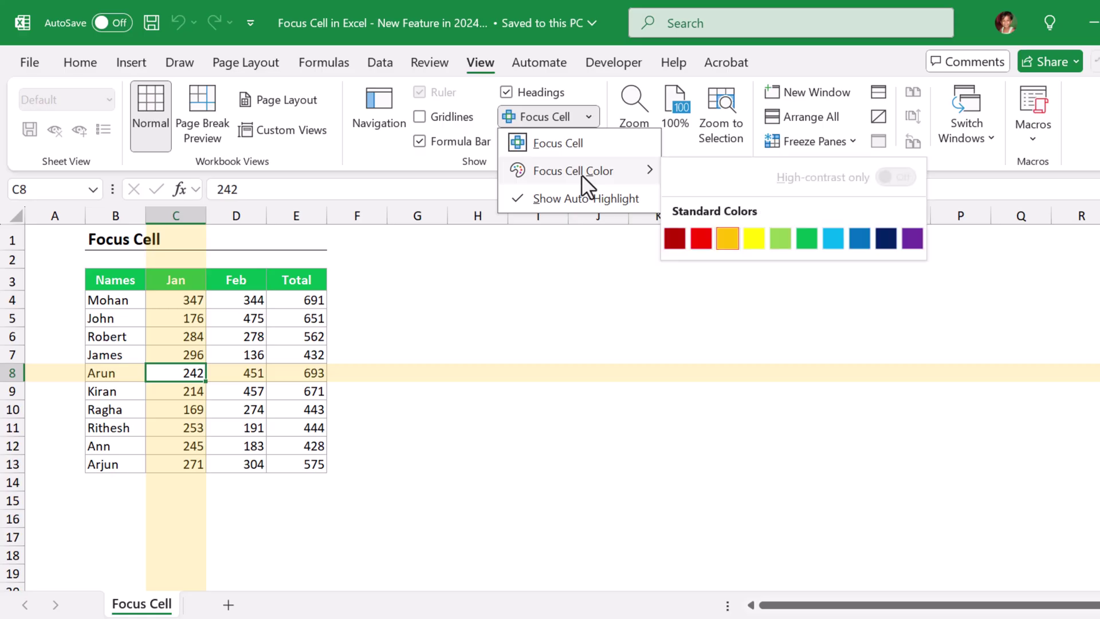
pyautogui.click(806, 237)
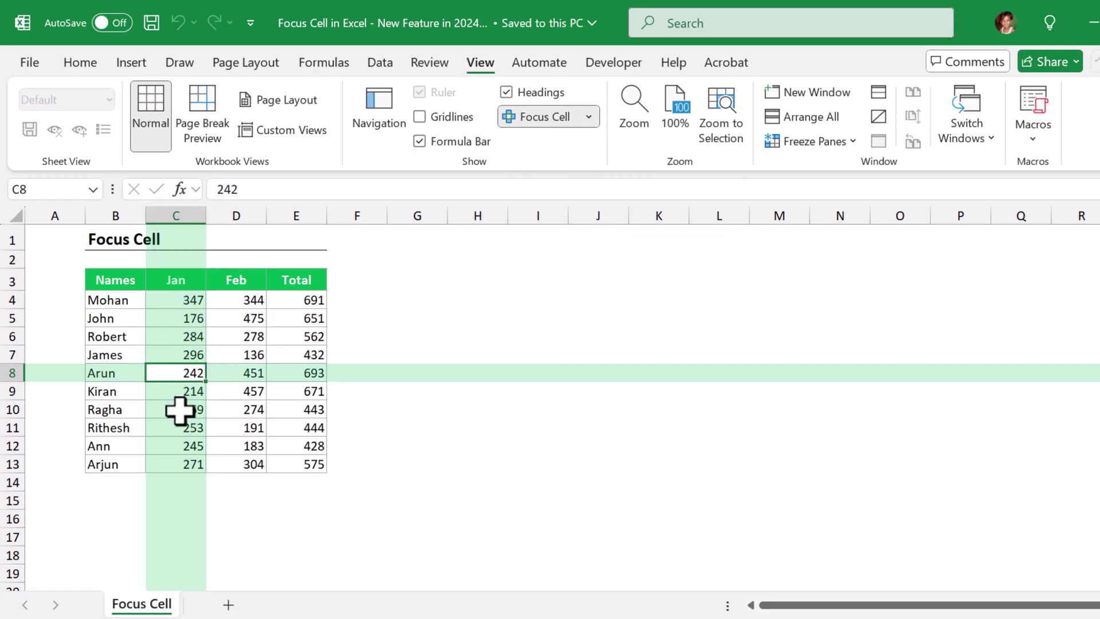
pyautogui.click(590, 118)
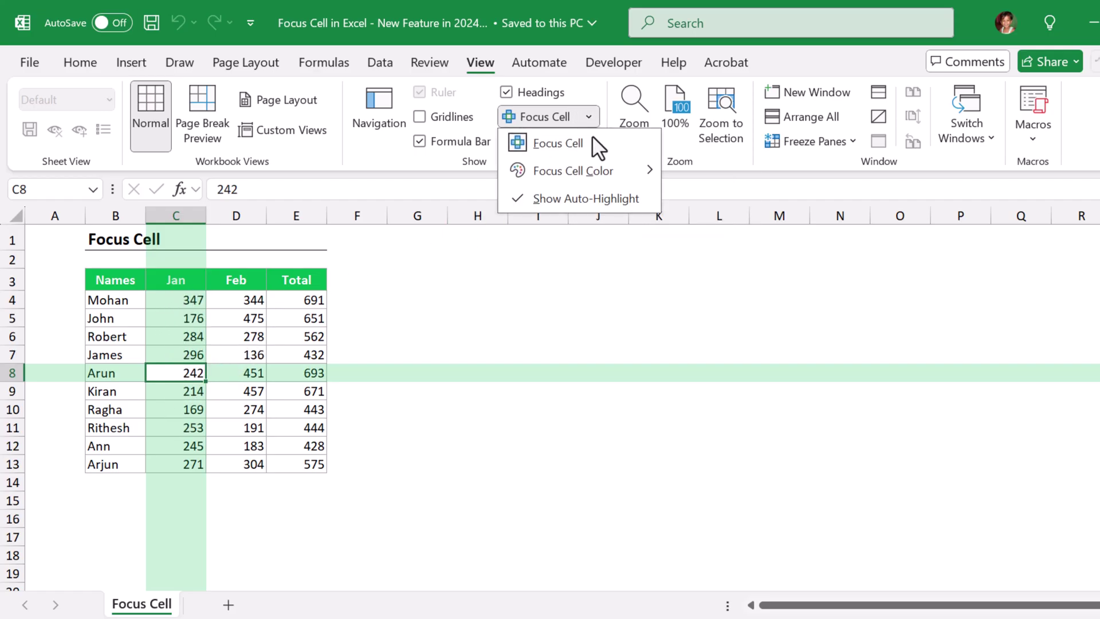
pyautogui.moveTo(592, 167)
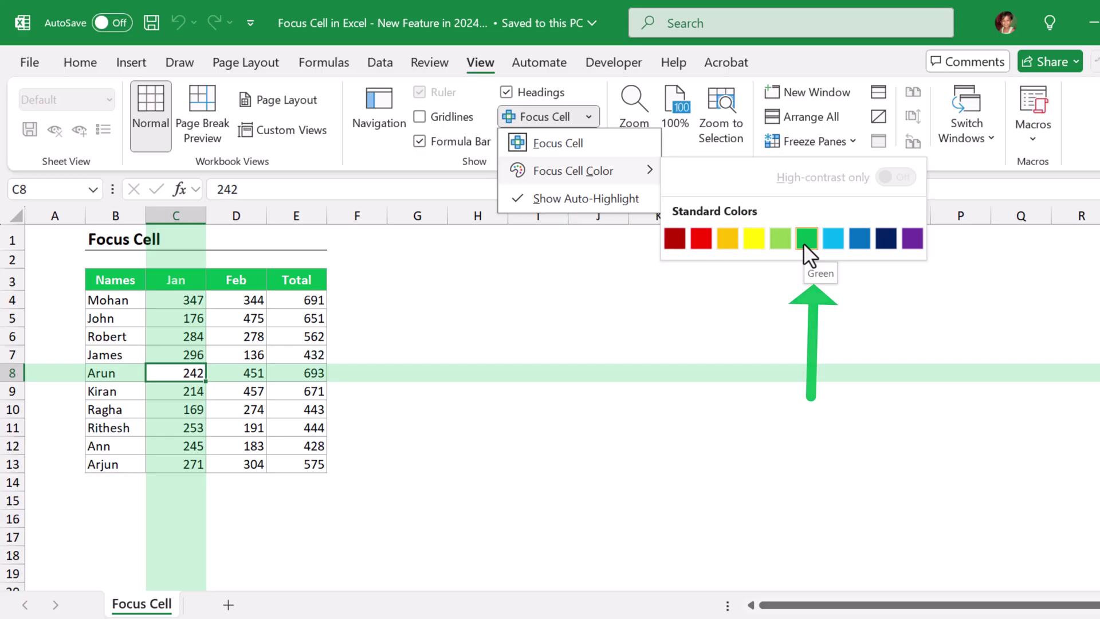
pyautogui.click(913, 240)
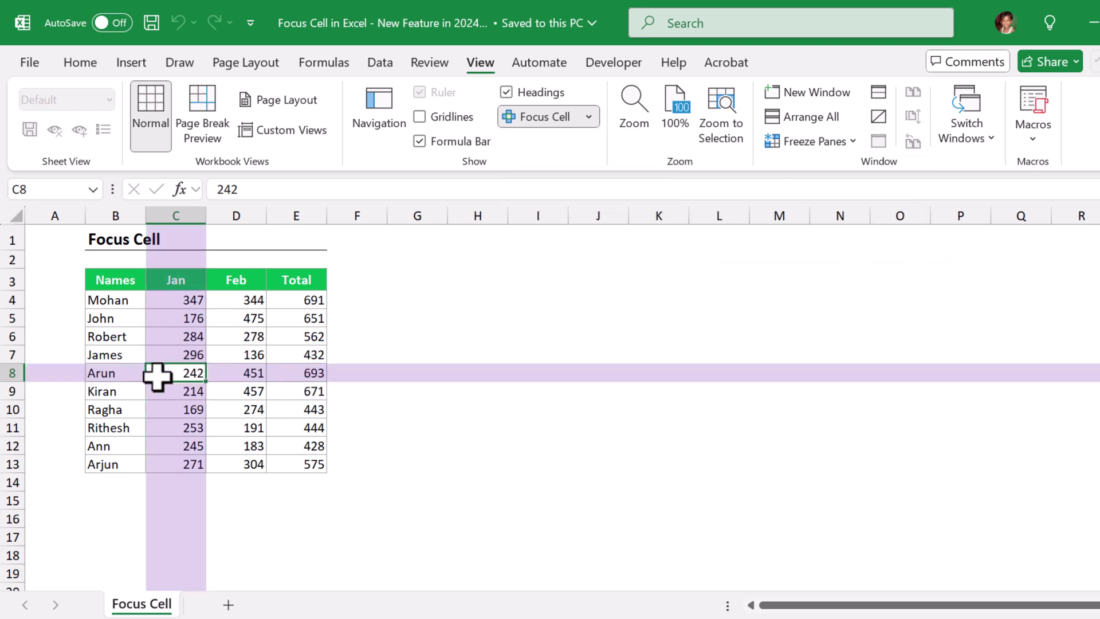
# Move the active cell up to C6 and switch the Focus Cell colour back to Green
pyautogui.press('Up')
pyautogui.press('Up')
pyautogui.click(590, 116)
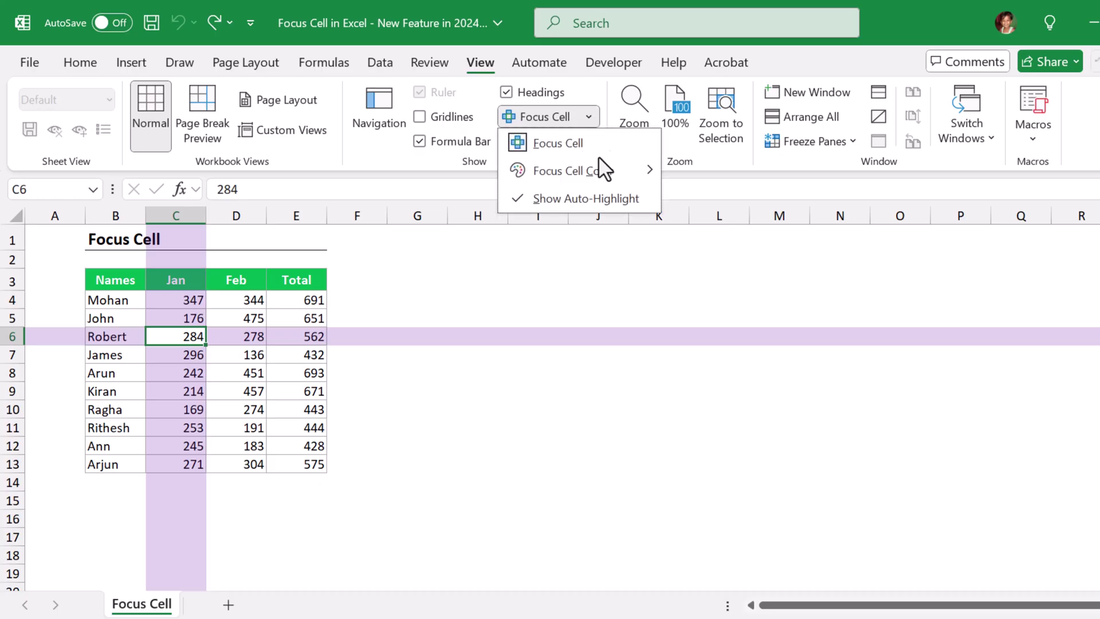
pyautogui.click(807, 238)
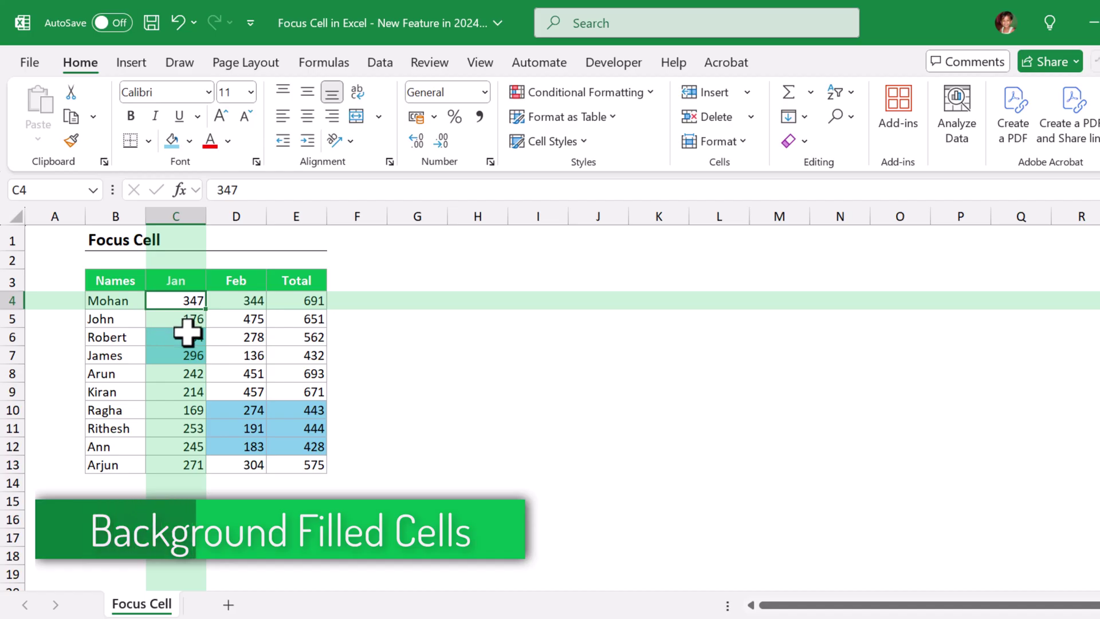
# Select D10, C5 and D11, then undo the pink and brown conditional formatting on Jan and Feb
pyautogui.click(238, 411)
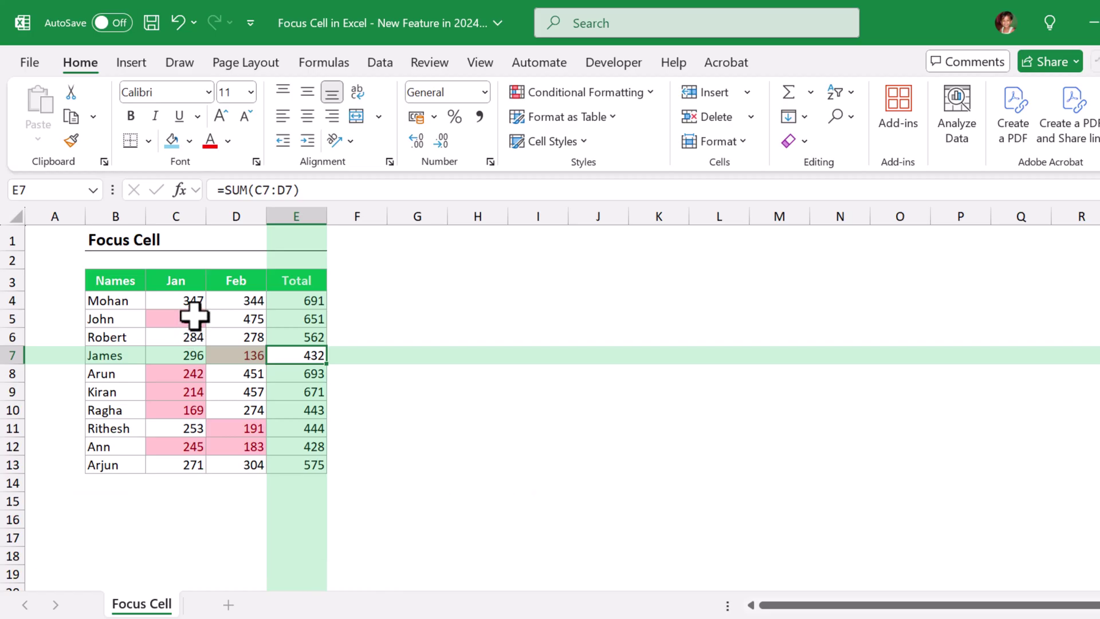
pyautogui.click(193, 316)
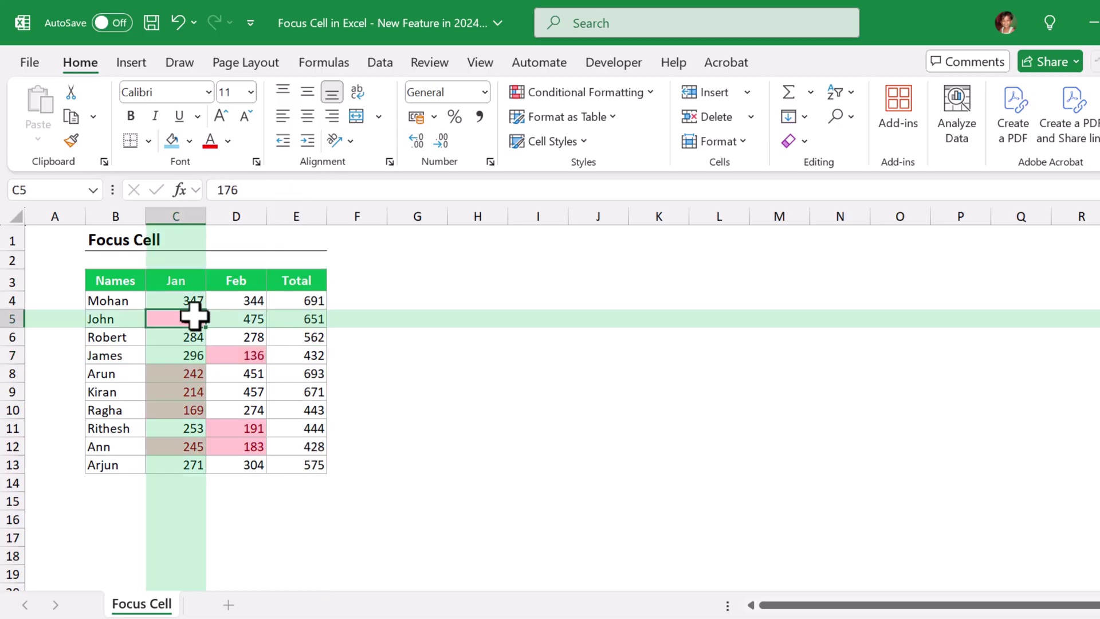
pyautogui.click(223, 430)
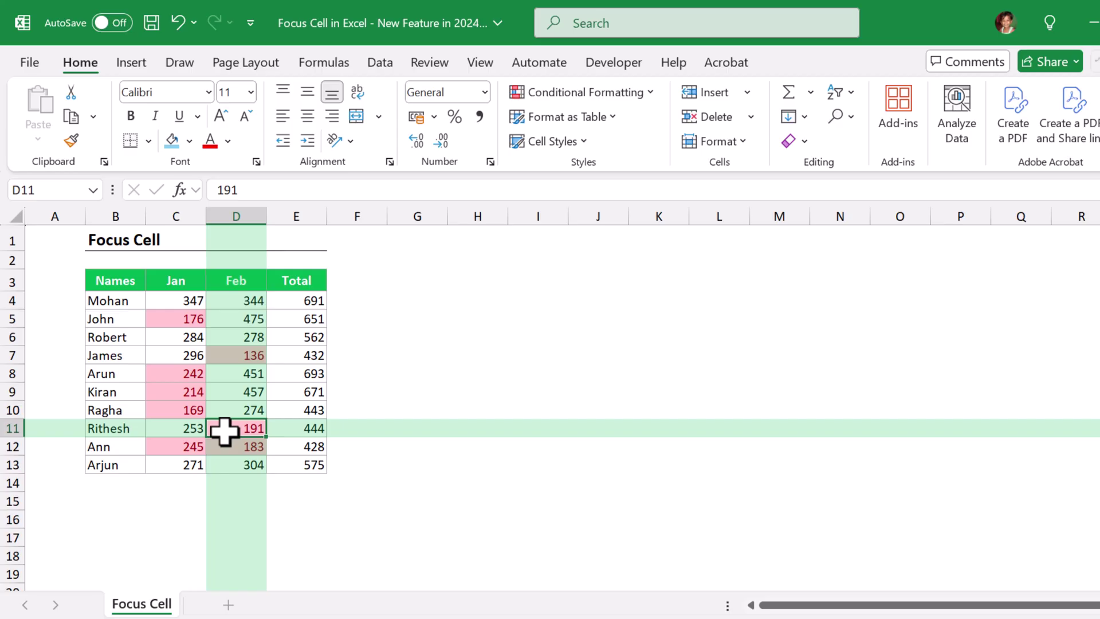
pyautogui.hotkey('ctrl', 'z')
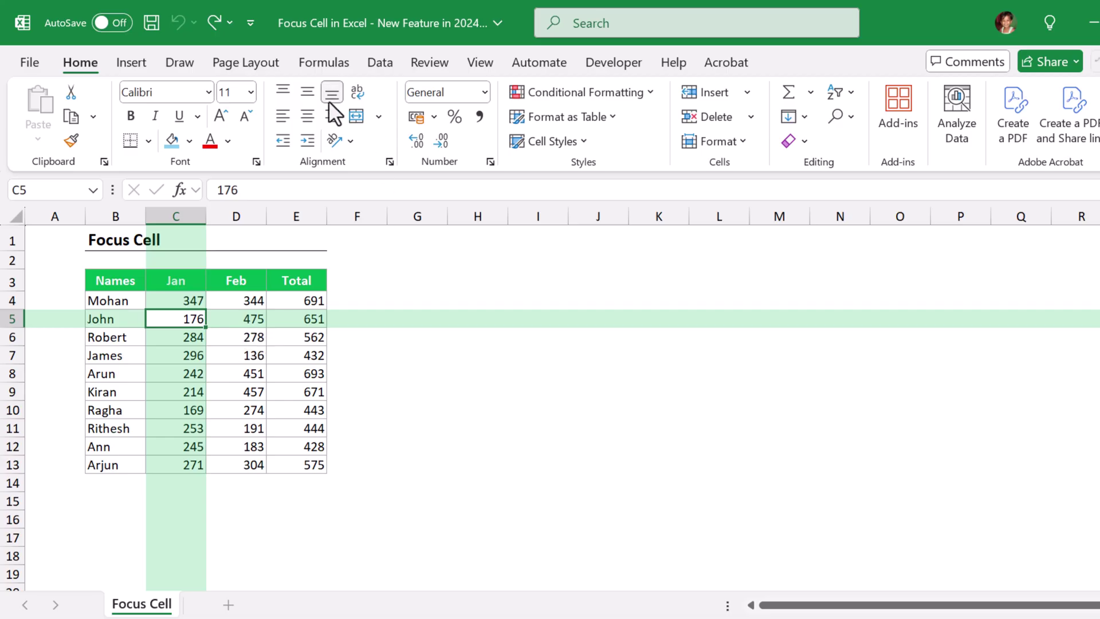
# Switch off Focus Cell from the View tab, removing the green row and column shading
pyautogui.click(482, 68)
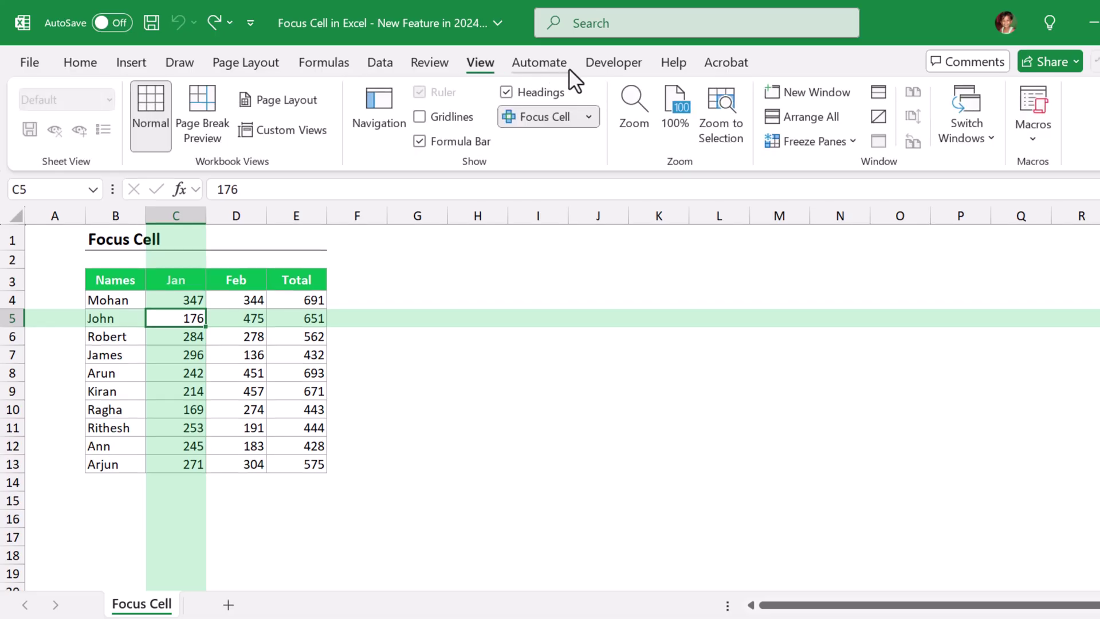
pyautogui.click(542, 120)
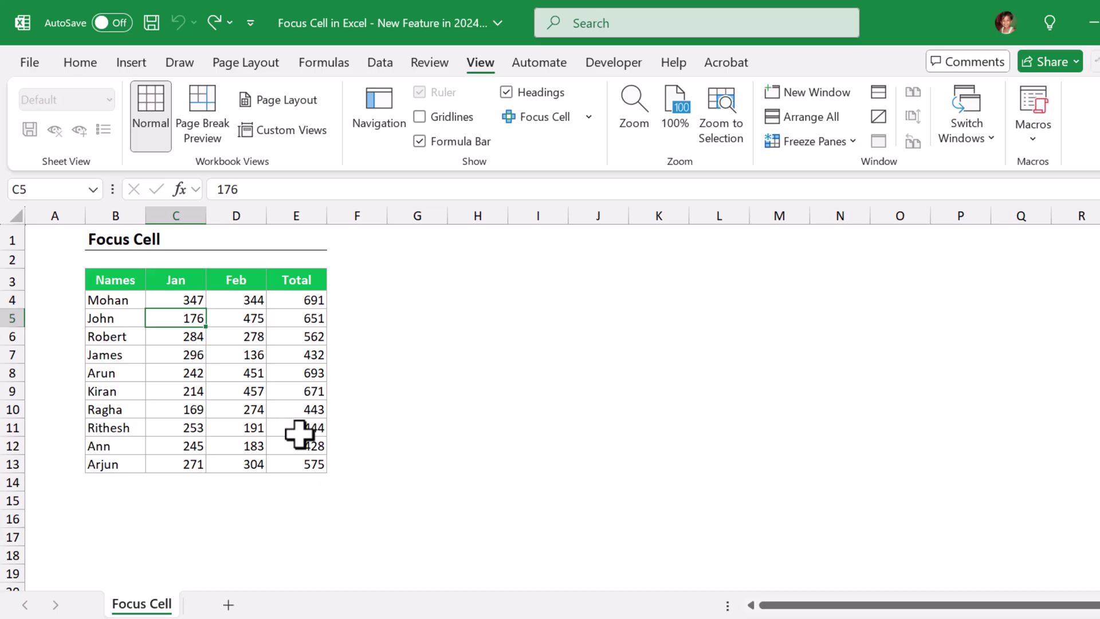
# Find 242 with Ctrl+F, landing on Arun's Jan value in C8, then close the dialog
pyautogui.hotkey('ctrl', 'f')
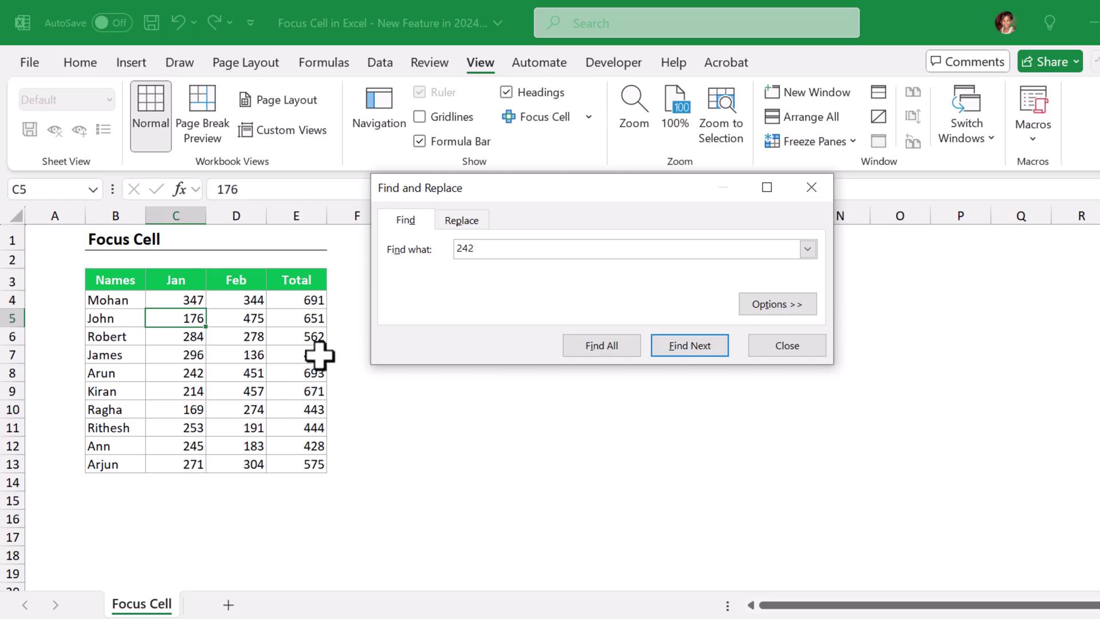
pyautogui.click(703, 352)
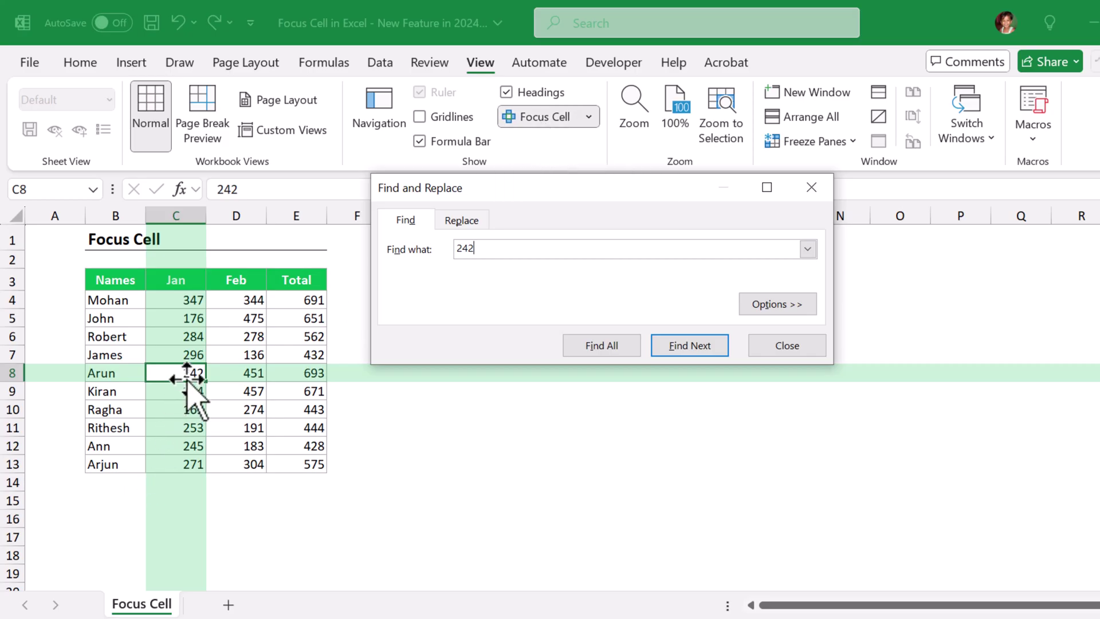
pyautogui.click(689, 345)
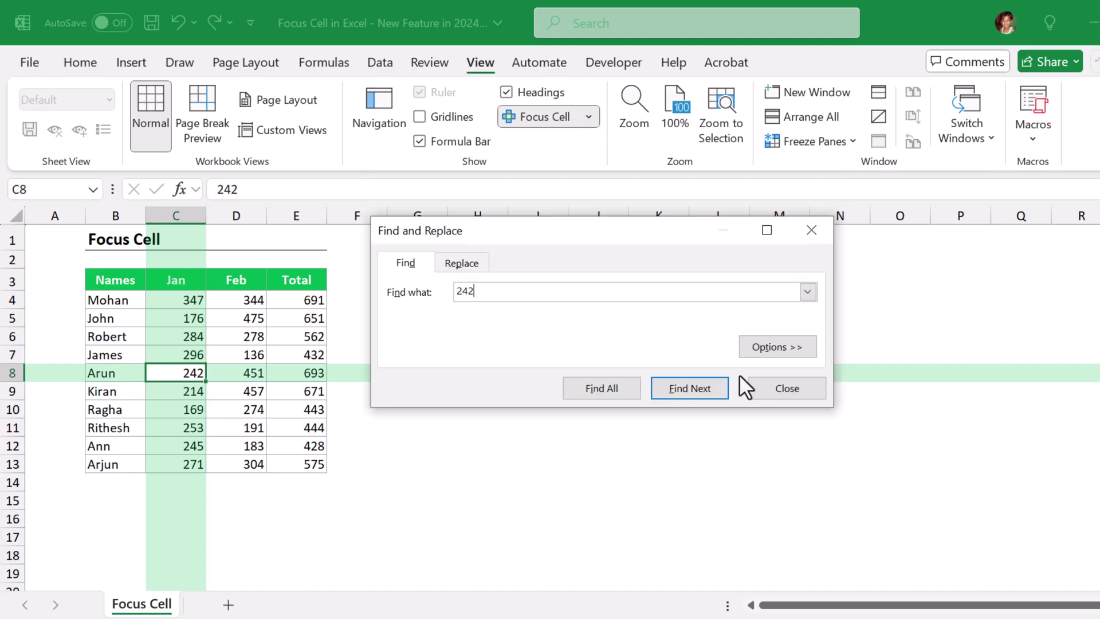
pyautogui.click(771, 390)
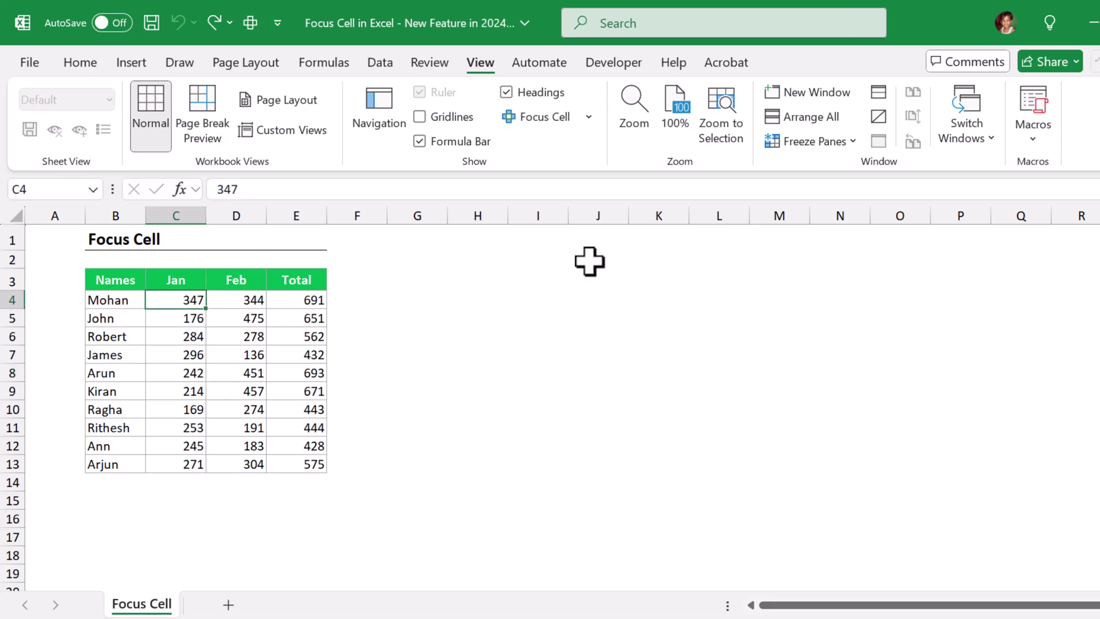
# Untick Show Auto-Highlight under Focus Cell, then find 242 again without green shading
pyautogui.click(591, 115)
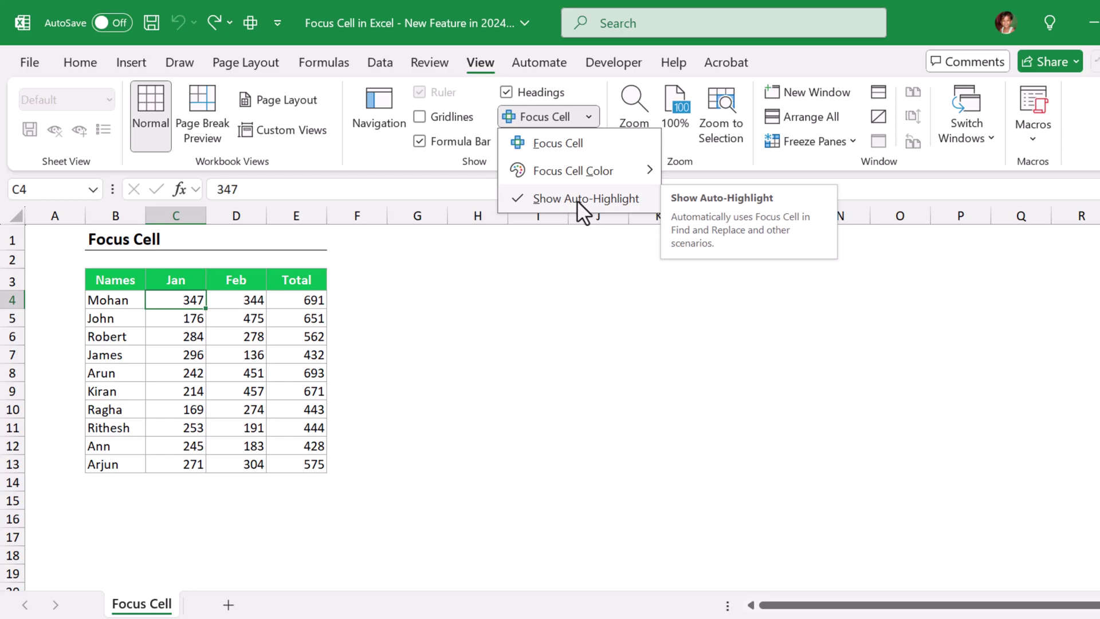
pyautogui.click(538, 197)
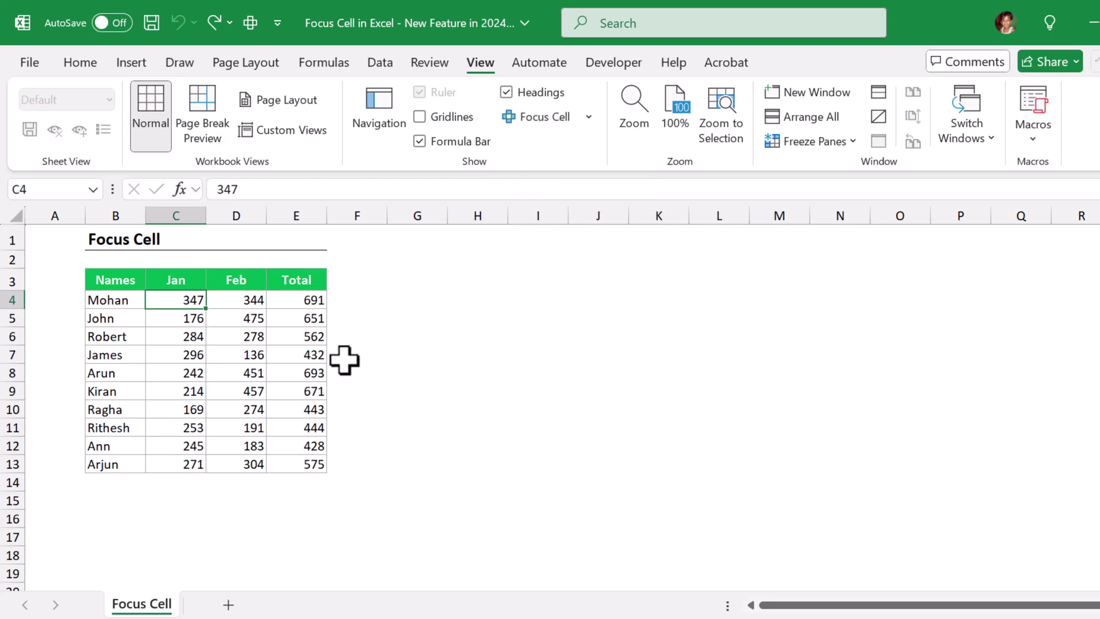
pyautogui.hotkey('ctrl', 'f')
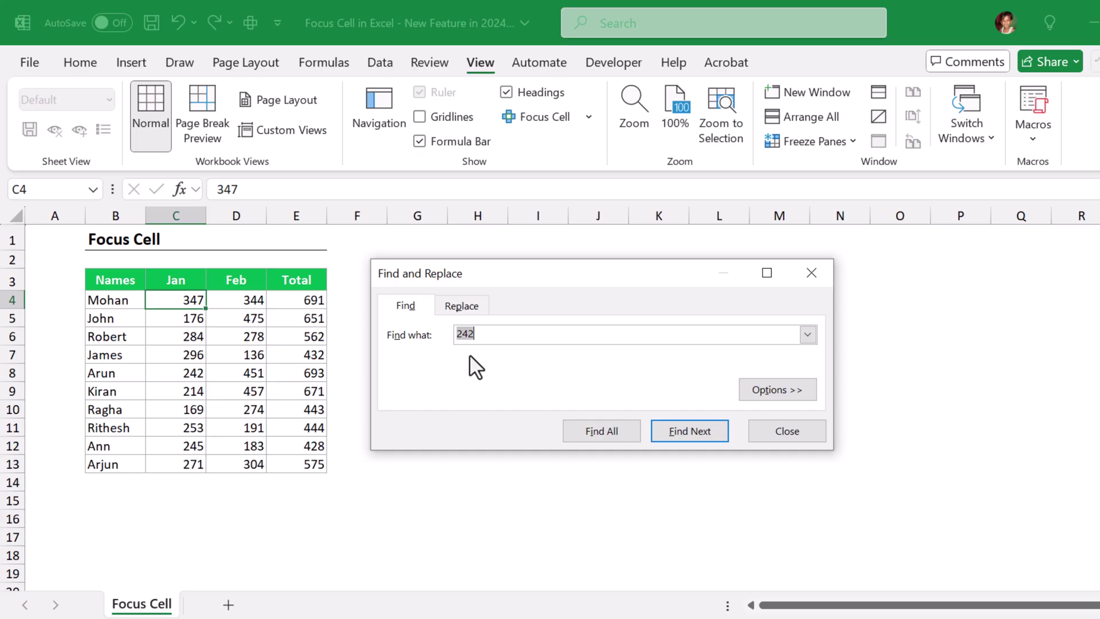
pyautogui.click(691, 426)
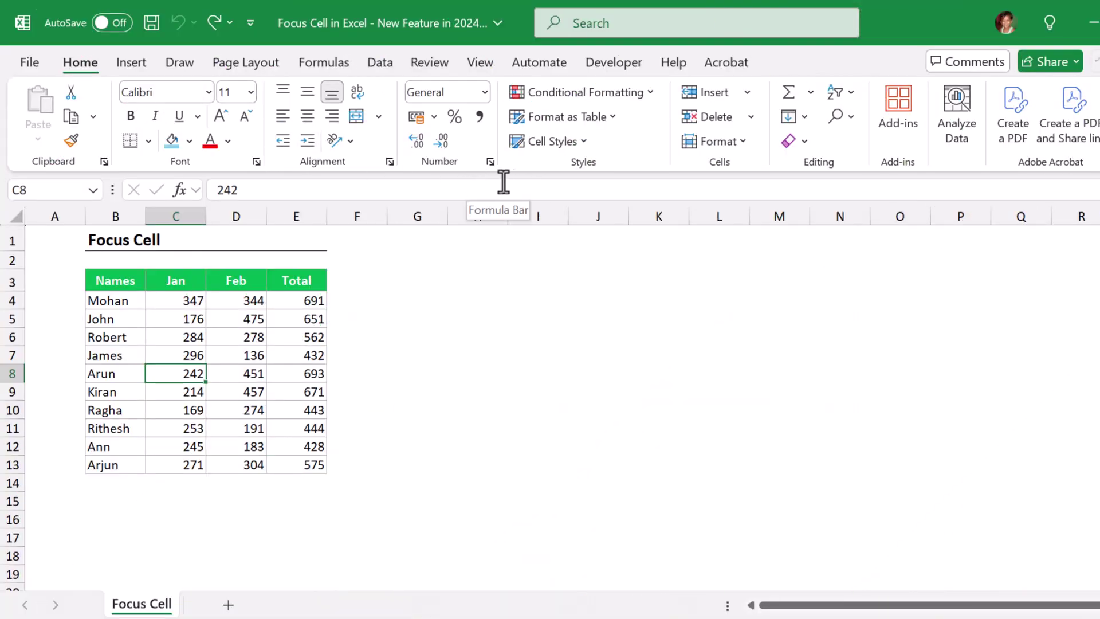
# Turn Focus Cell on, add it to the Quick Access Toolbar, then switch it off from that button
pyautogui.click(480, 62)
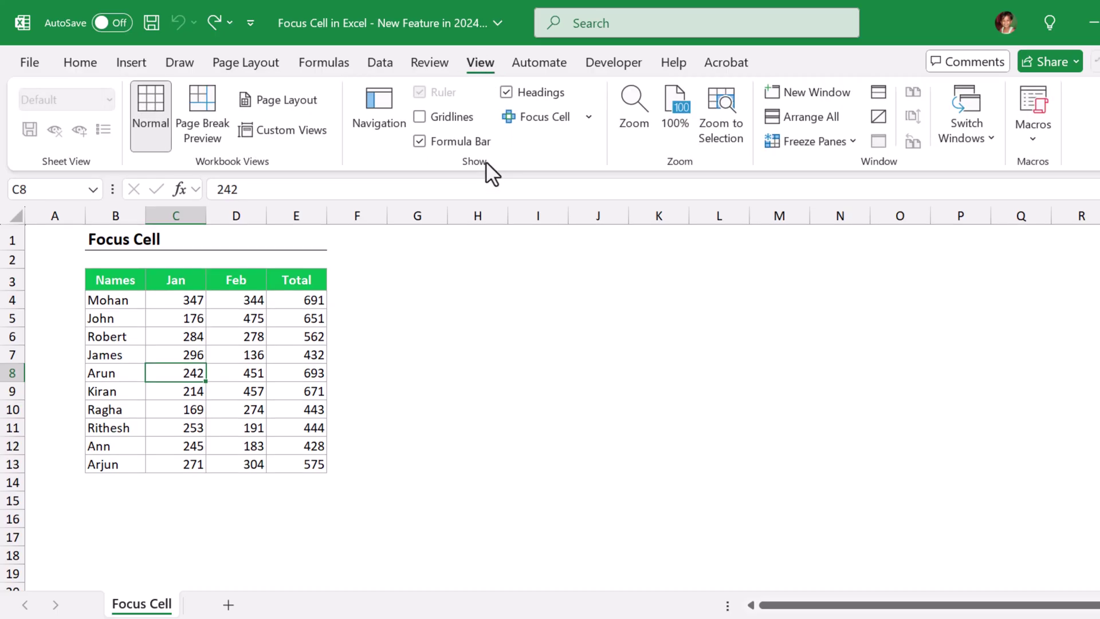
pyautogui.click(537, 117)
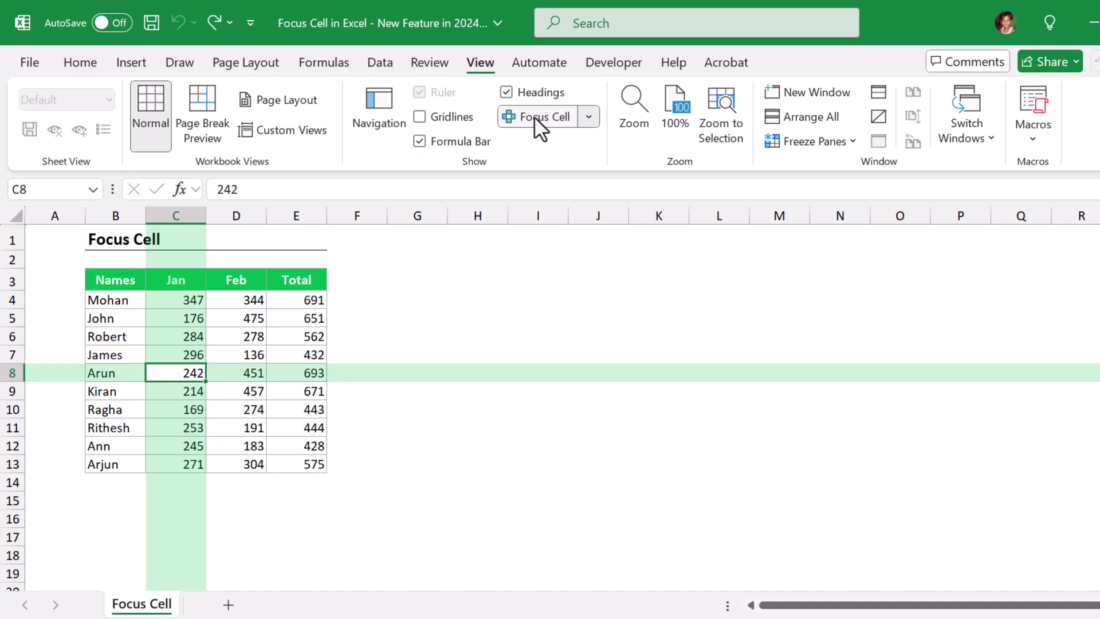
pyautogui.rightClick(534, 115)
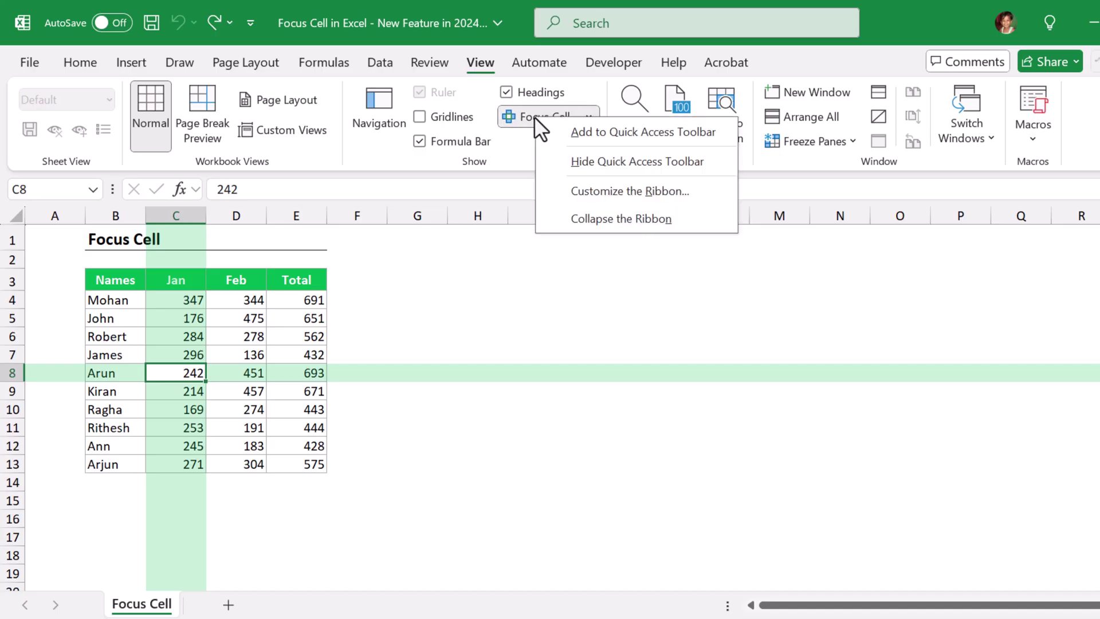
pyautogui.click(580, 132)
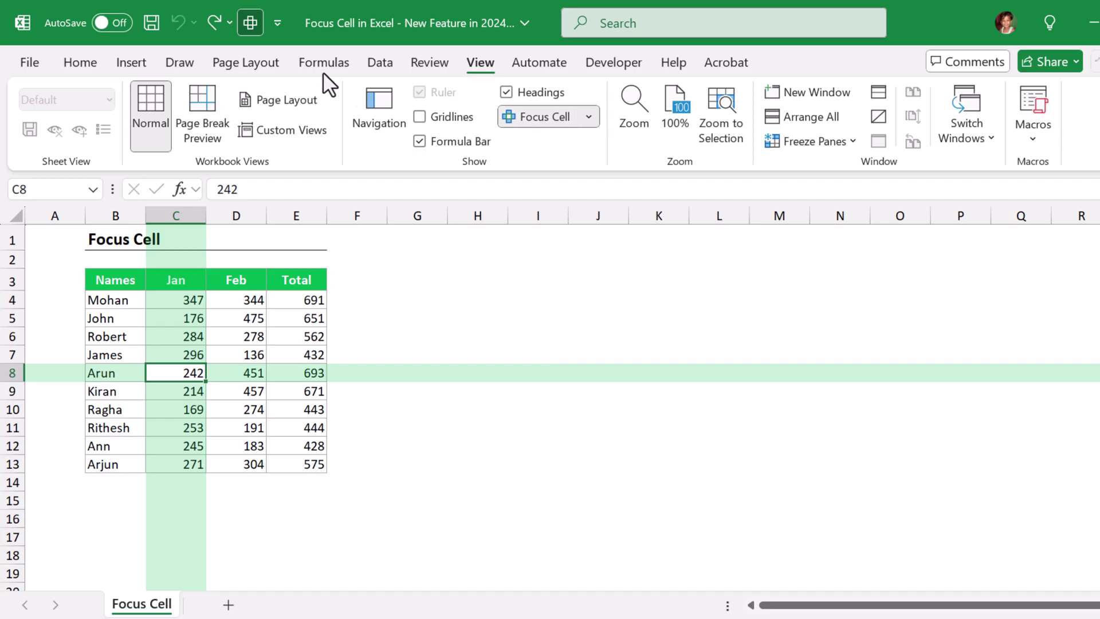
pyautogui.click(249, 23)
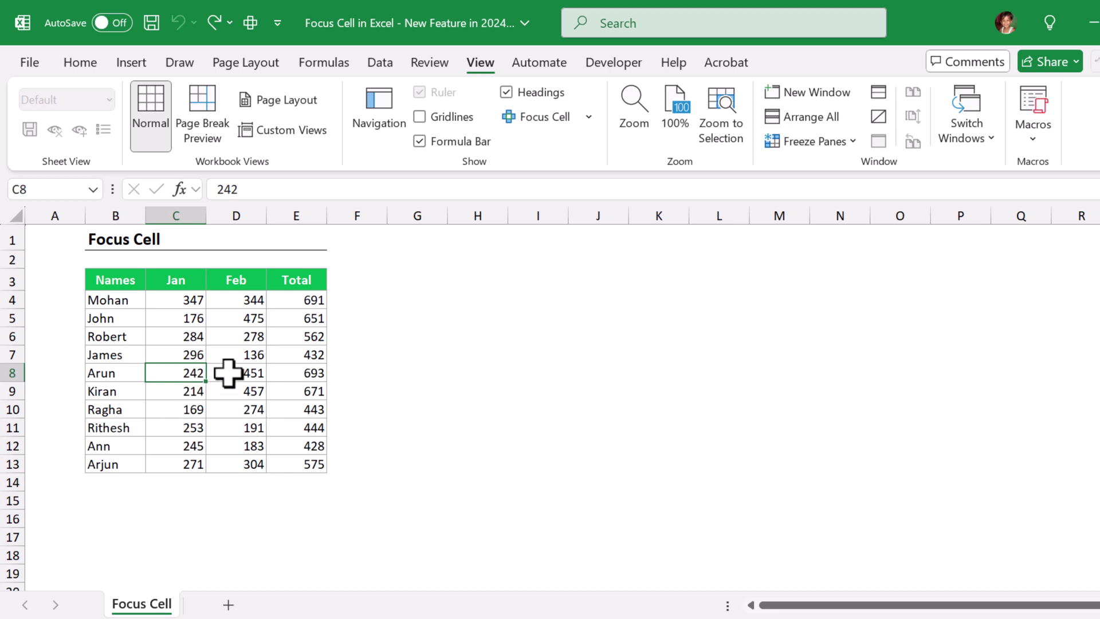
# Search 'focus' in D7's right-click menu and turn Focus Cell on from the result
pyautogui.rightClick(221, 354)
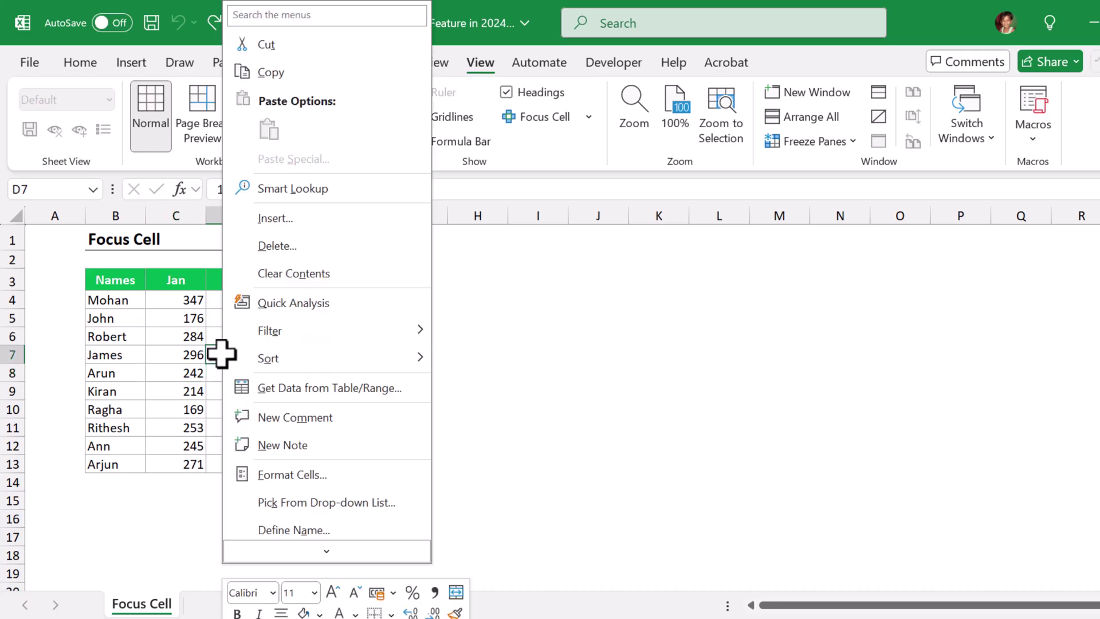
pyautogui.click(300, 14)
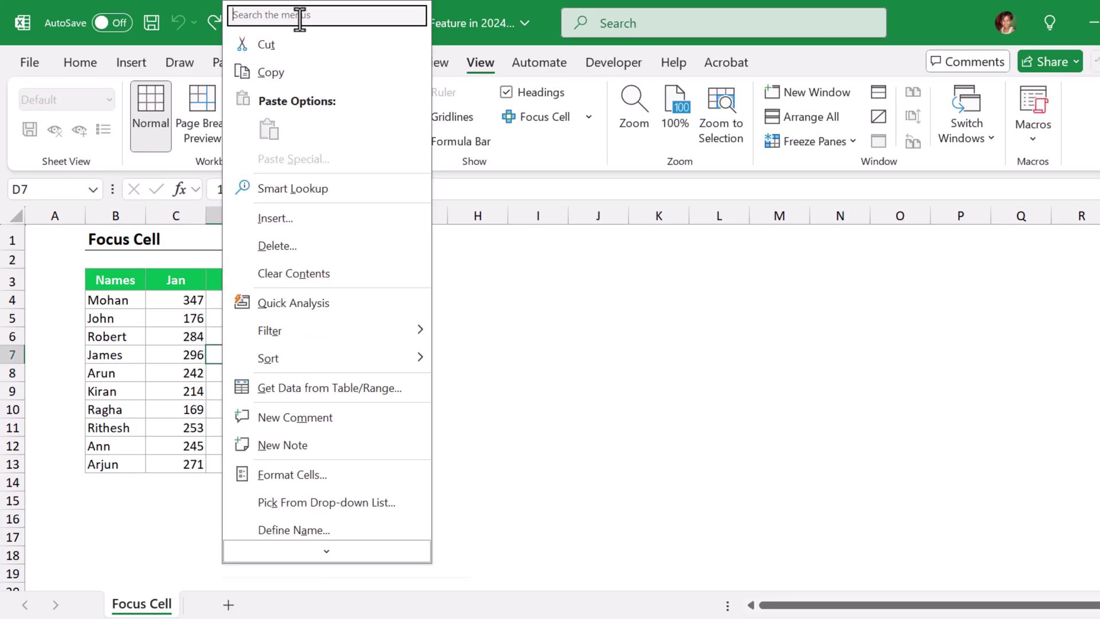
pyautogui.write('focus')
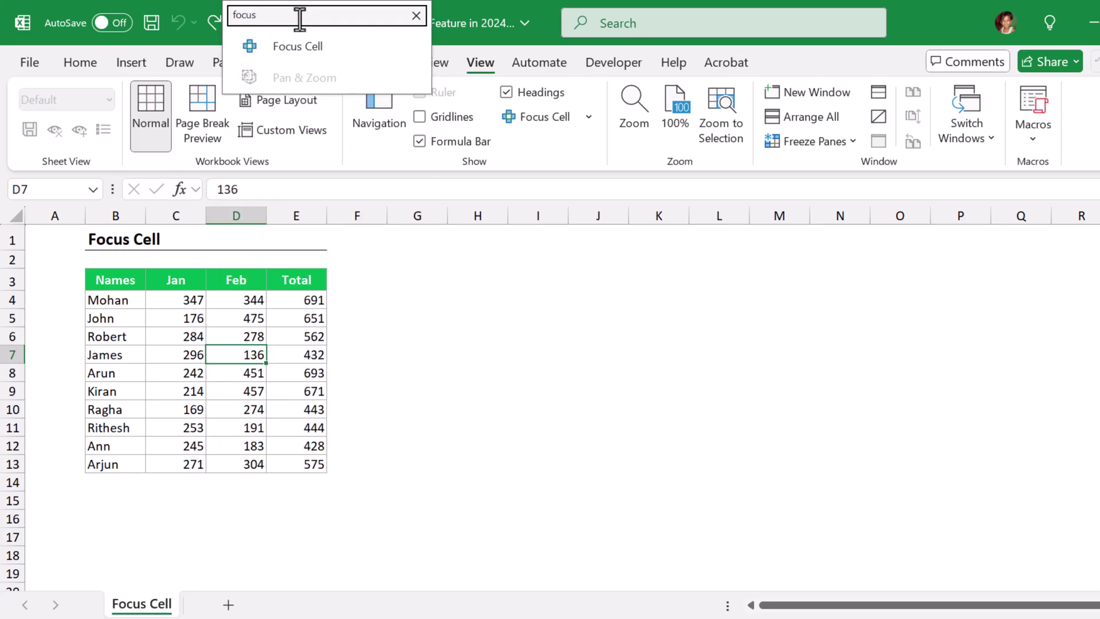
pyautogui.click(304, 49)
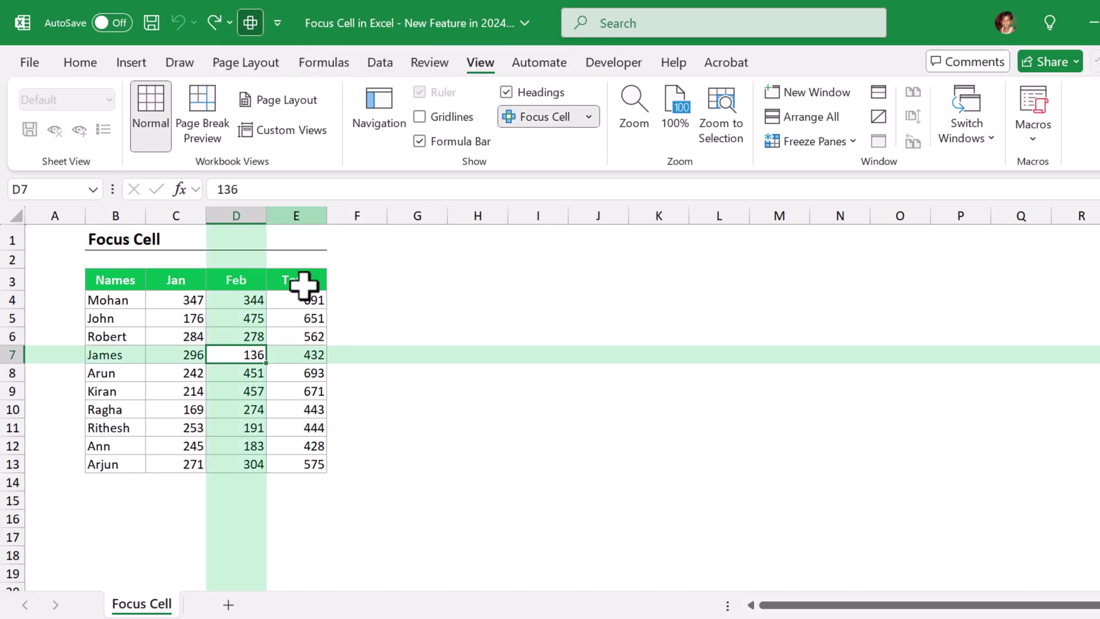